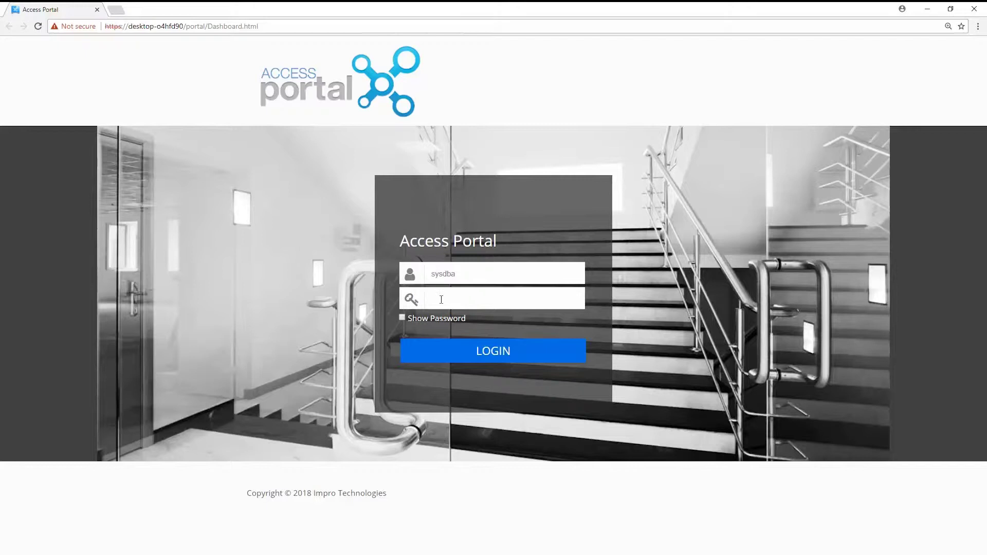
Log in with the password to reach the dashboard's Activity view
click(442, 300)
text(••••••)
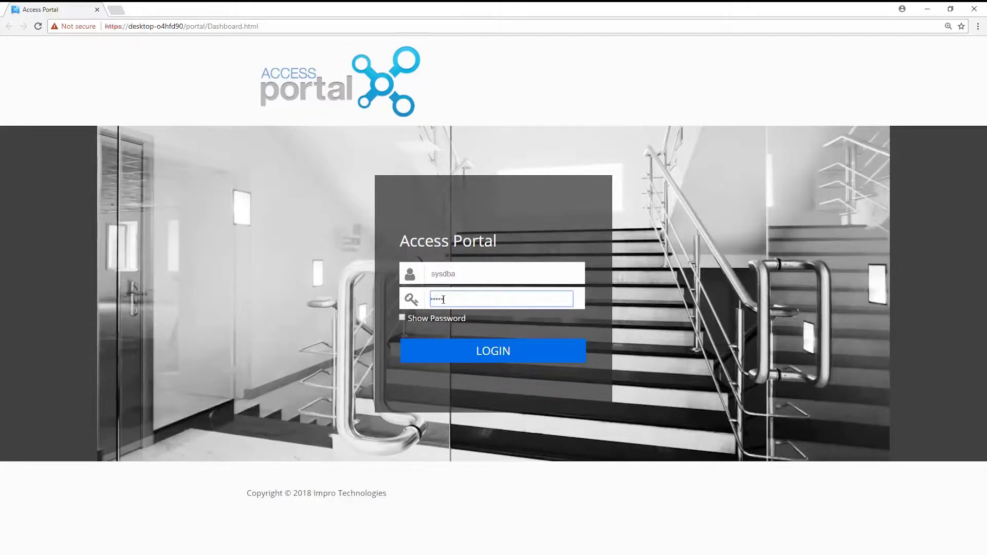
key(Return)
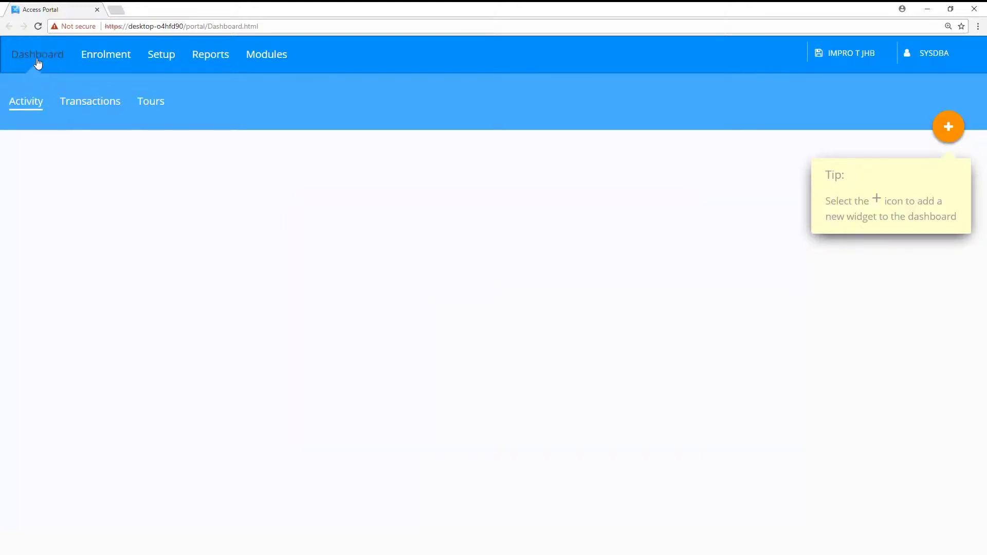
click(85, 101)
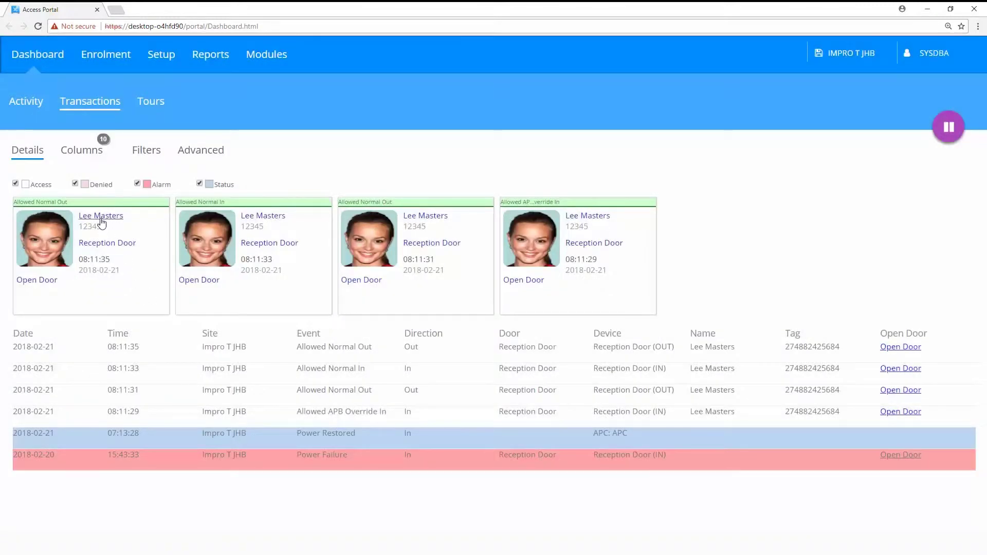
click(101, 215)
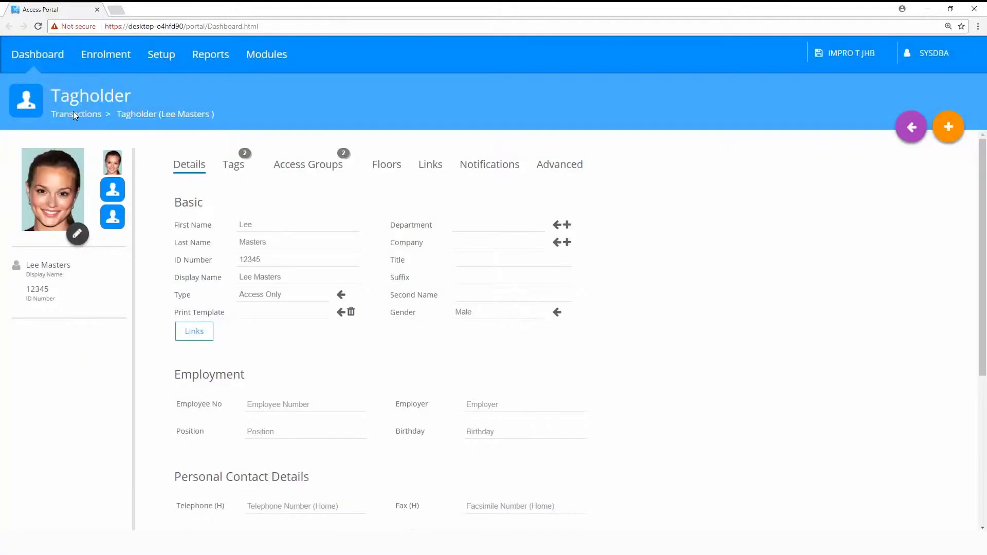
click(71, 113)
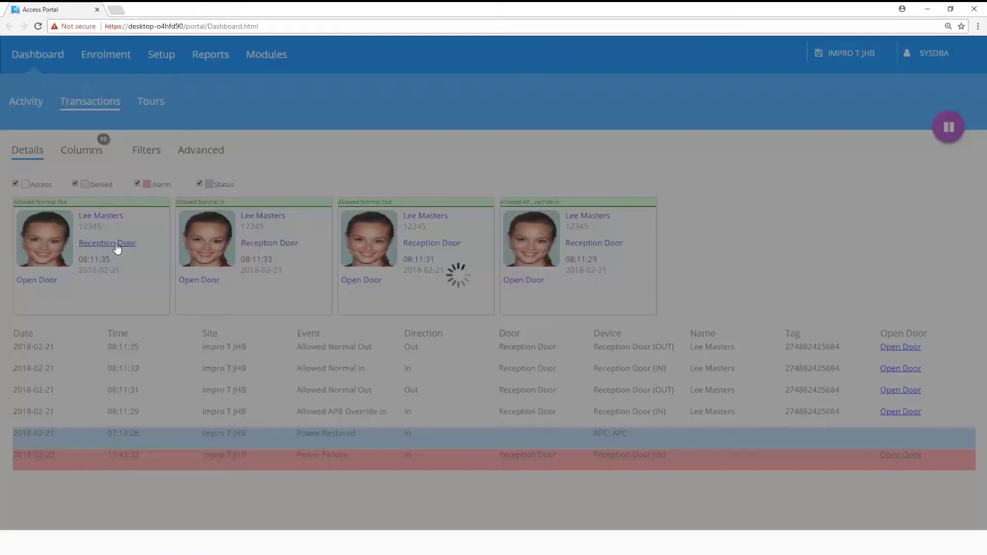
click(116, 245)
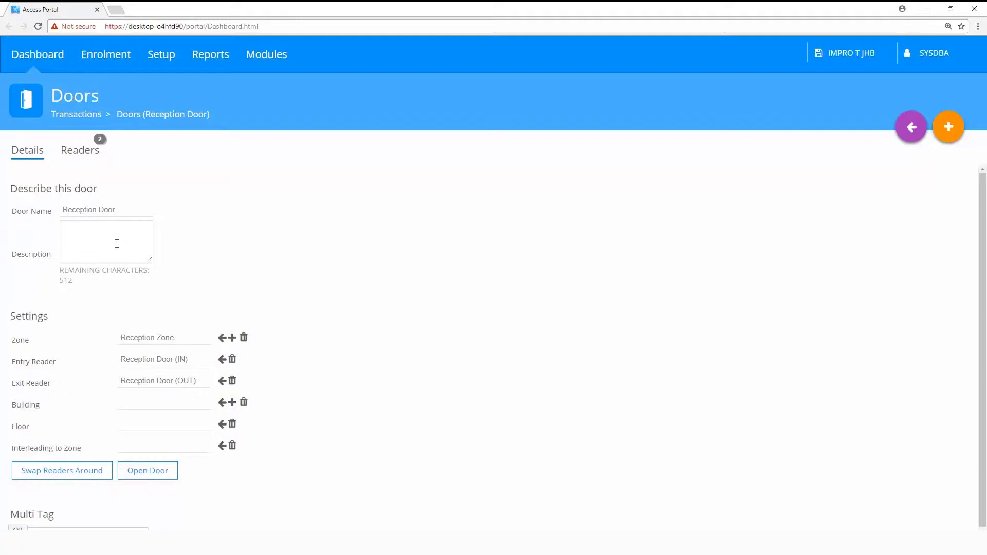
click(76, 115)
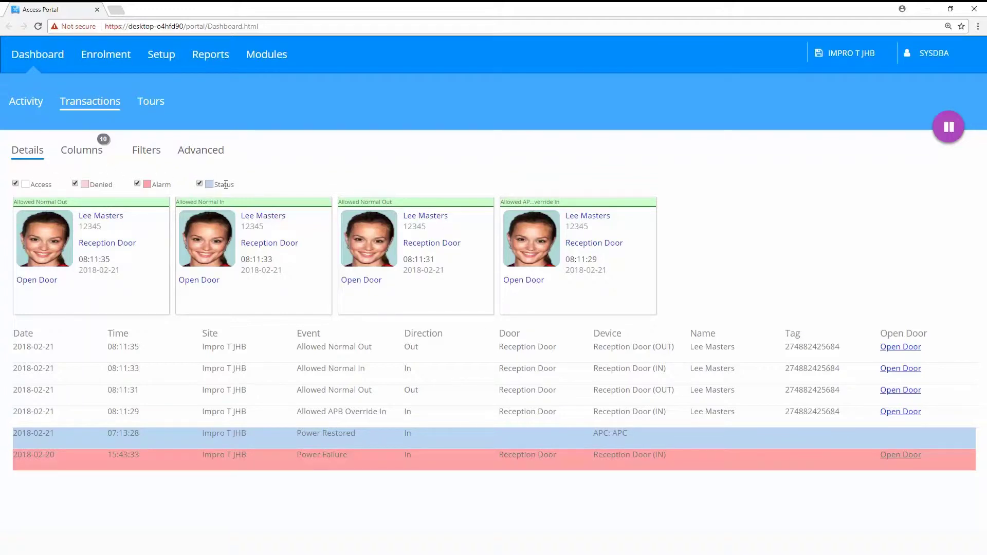
Toggle the Access, Denied, Alarm and Status type filters, finishing with all four enabled
click(84, 187)
click(137, 185)
click(200, 184)
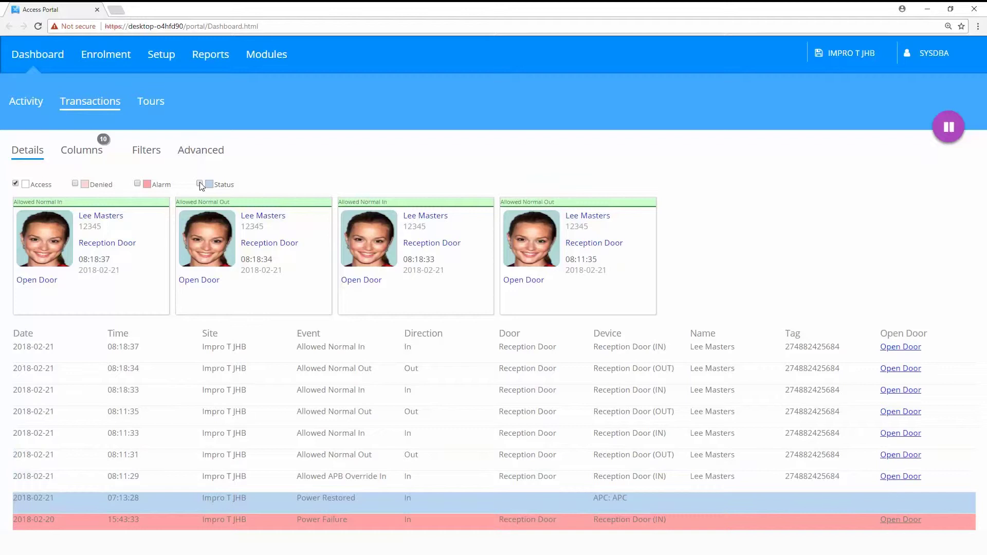
click(74, 183)
click(16, 184)
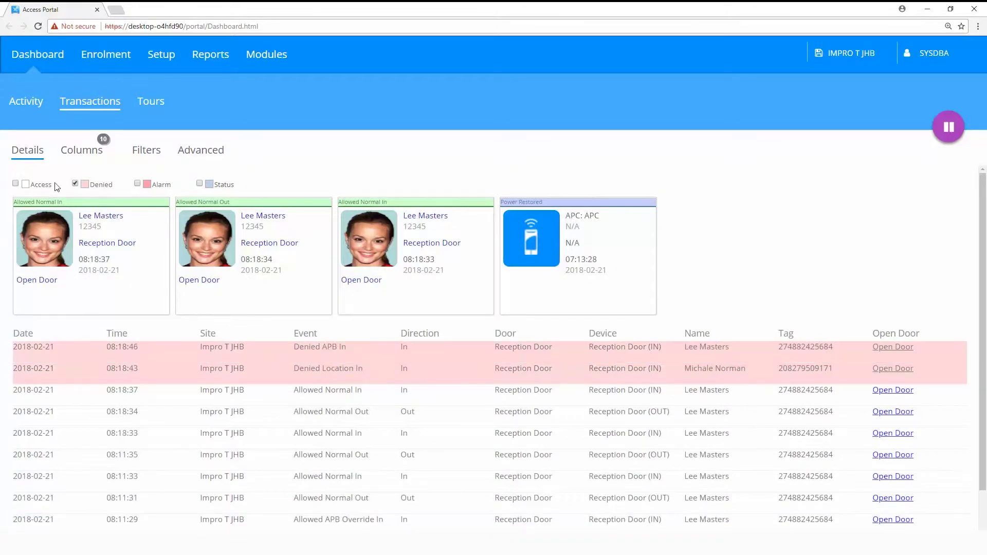
click(137, 183)
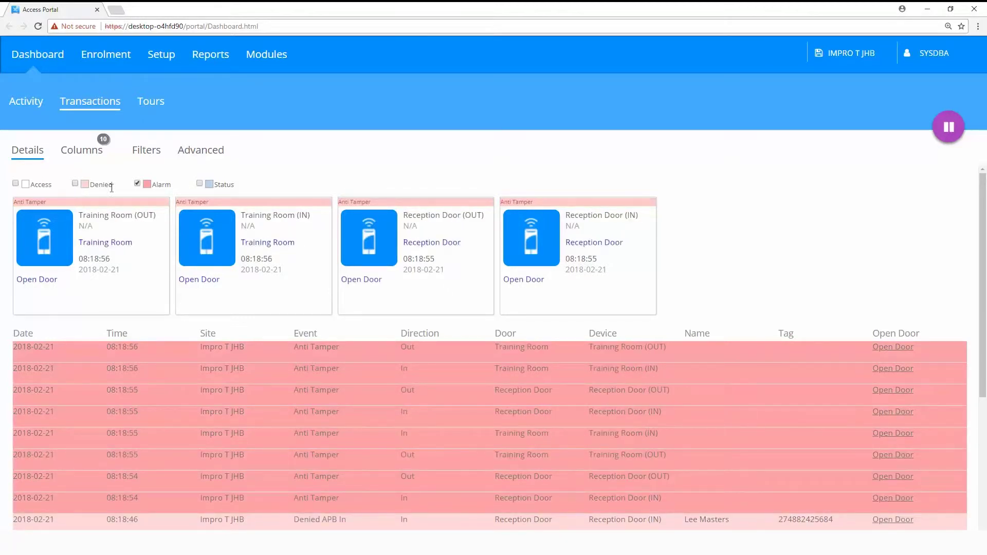
click(200, 184)
scroll(284, 339, down, 3)
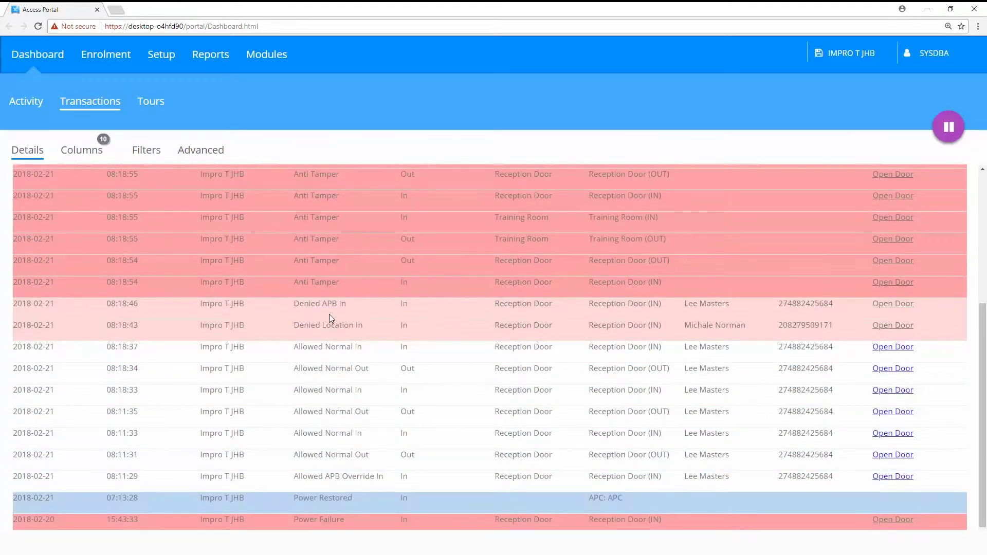
scroll(330, 314, up, 3)
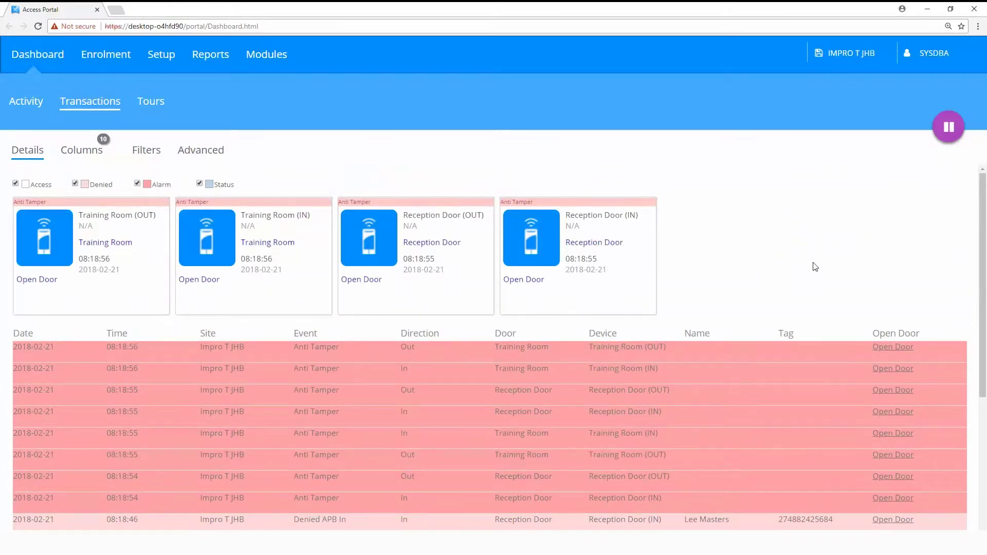
Pause the live transaction feed, then resume live updates
click(946, 138)
click(948, 133)
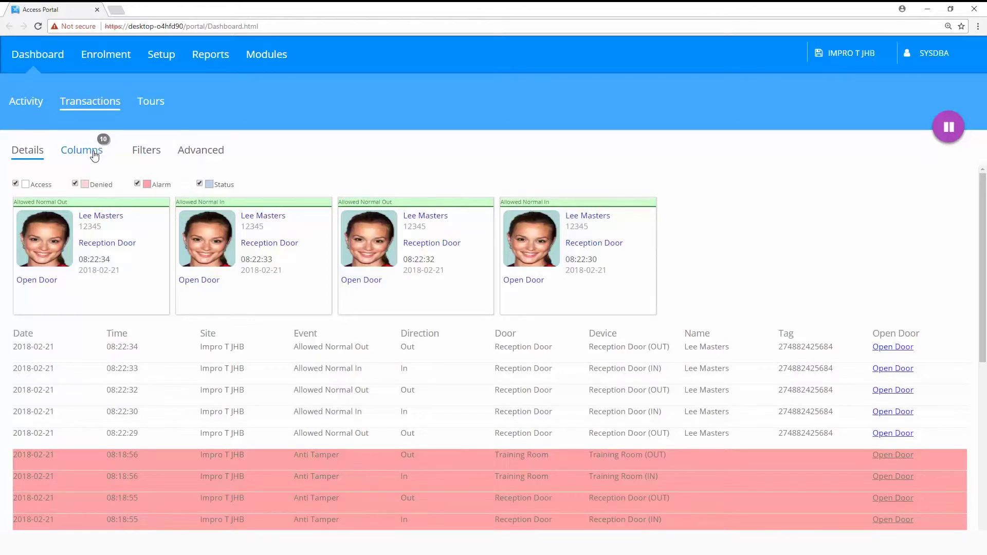
Toggle the Device, Name, Tag Type and Zone Name table columns and view the transactions
click(94, 156)
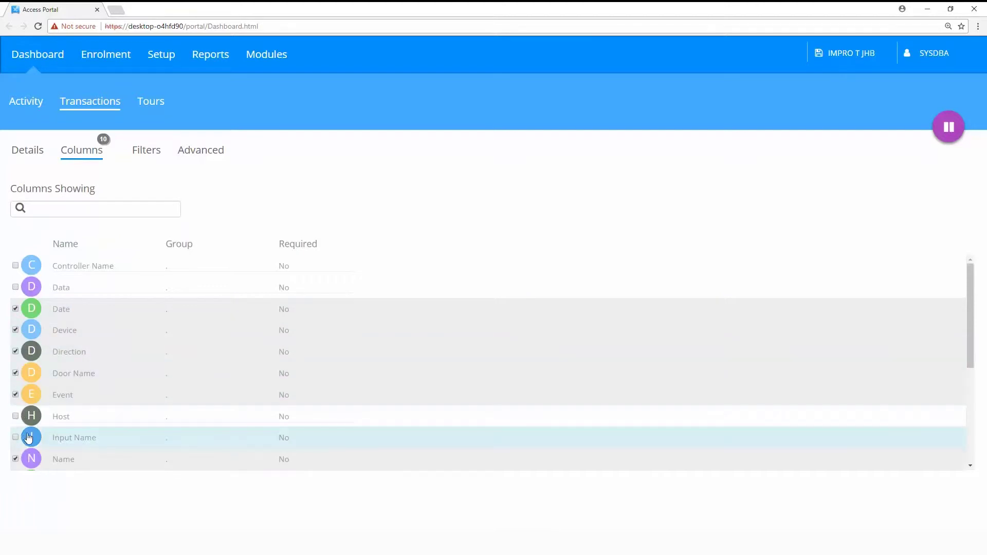
click(15, 330)
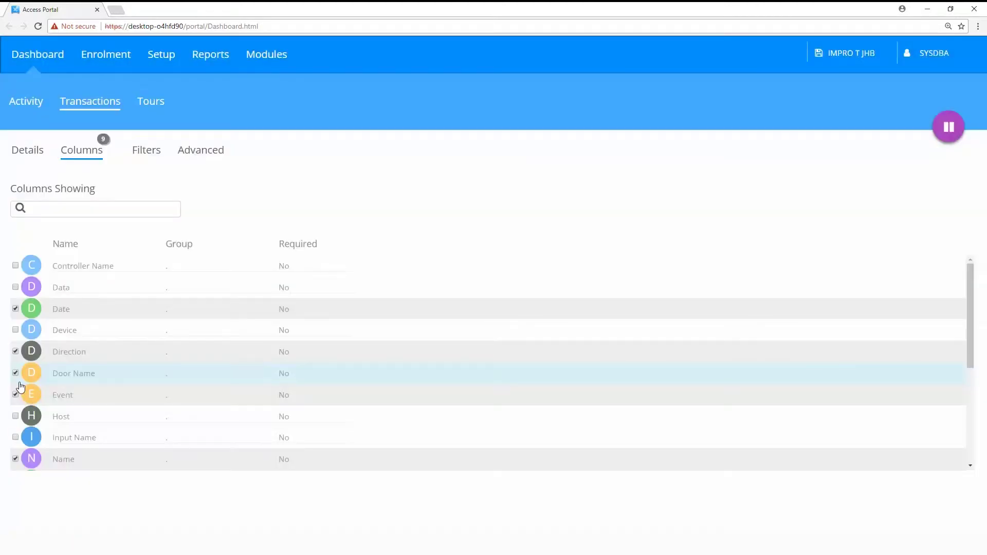
click(15, 458)
scroll(75, 414, down, 2)
scroll(75, 409, down, 2)
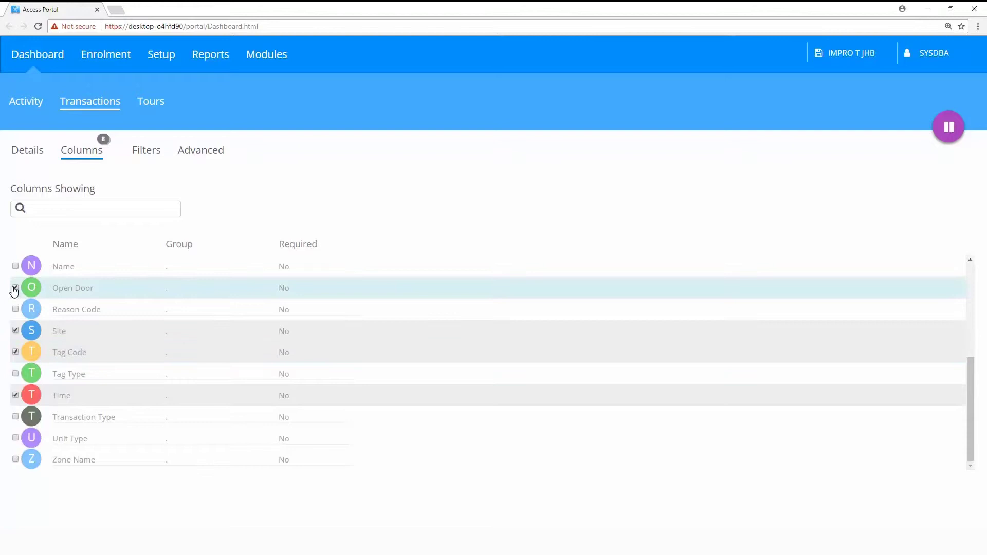
click(15, 373)
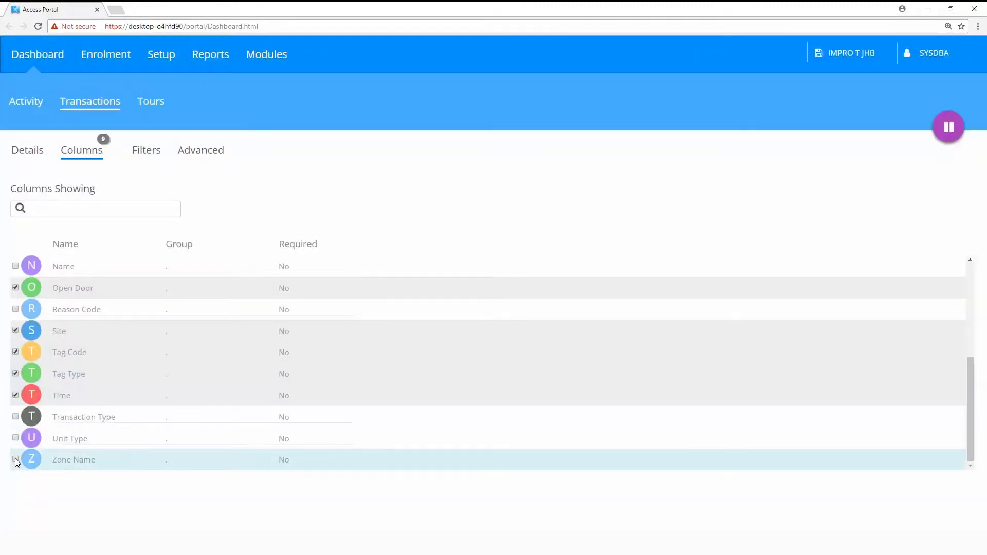
click(16, 460)
click(28, 154)
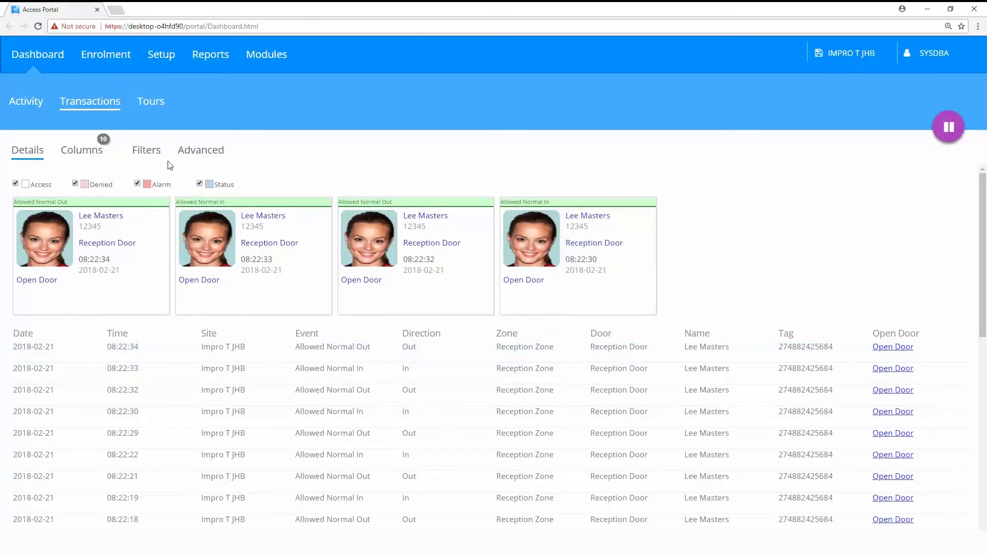
Add and save an Event filter for Denied APB In, then view the filtered list
click(149, 157)
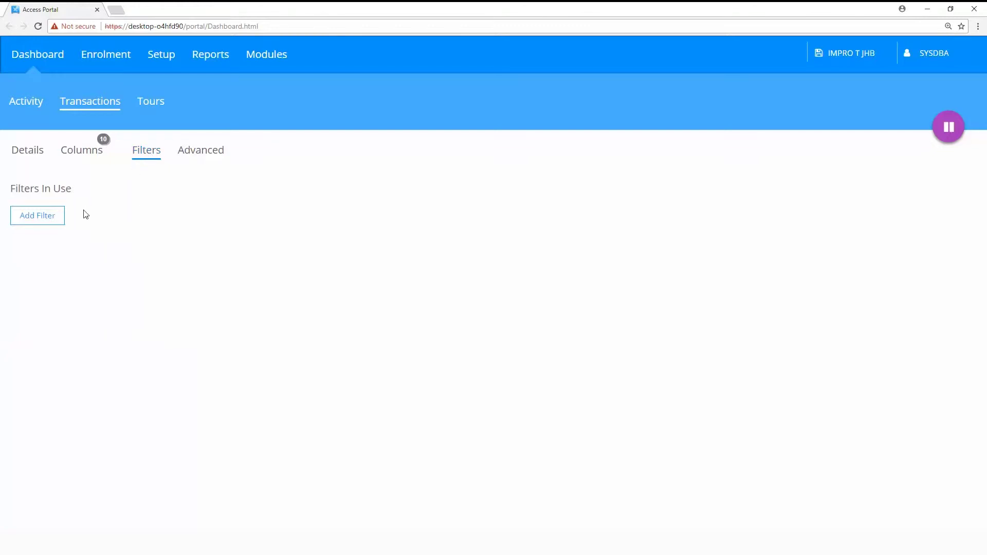
click(49, 220)
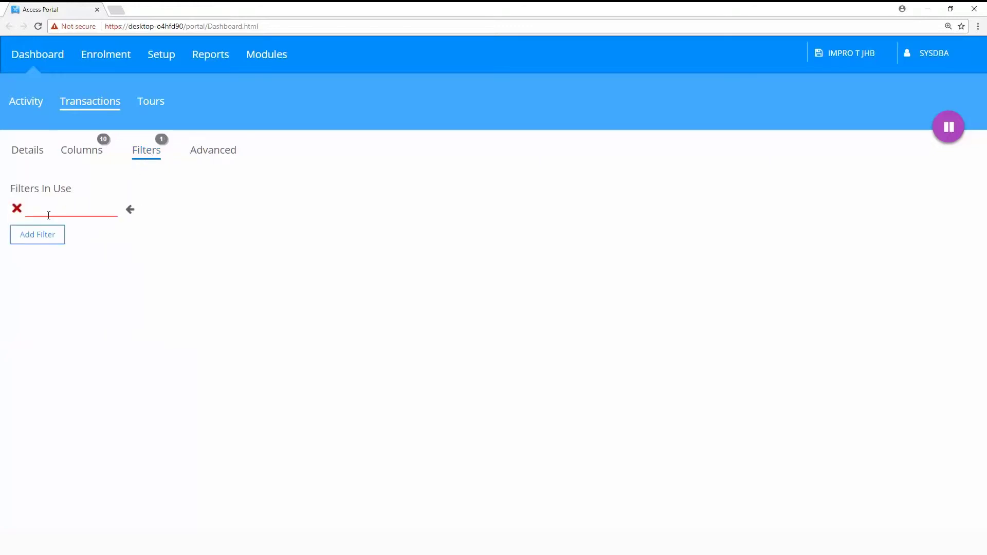
click(63, 212)
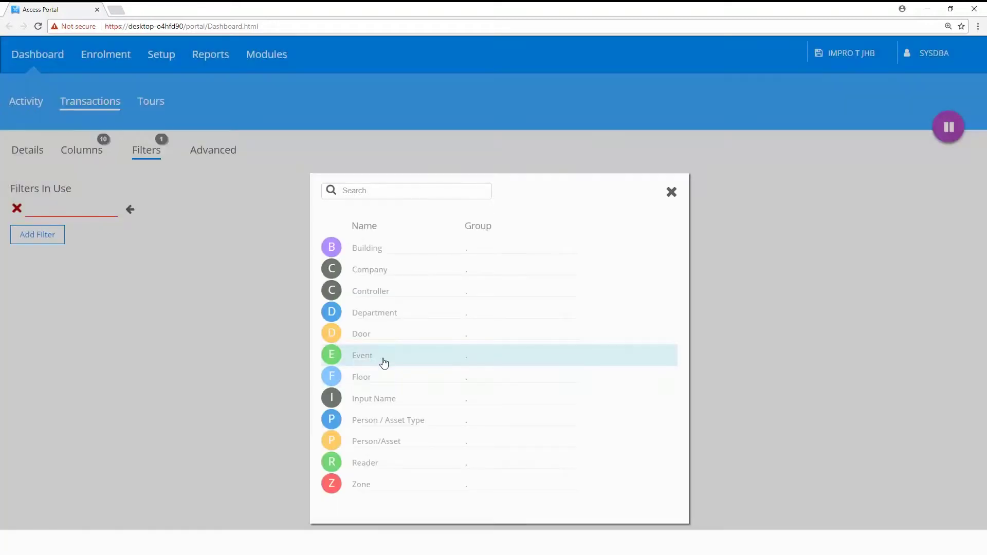
click(381, 359)
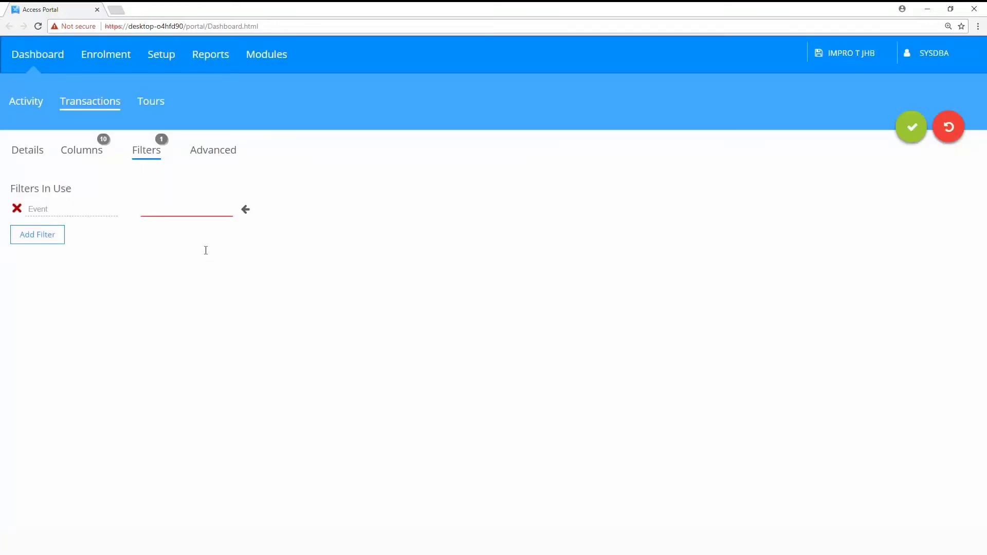
click(201, 213)
click(373, 192)
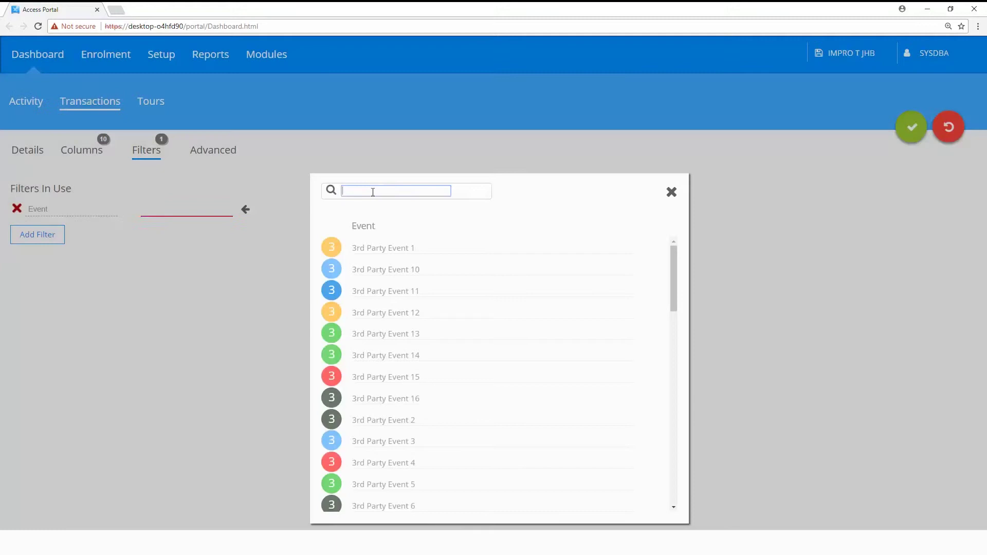
text(denie)
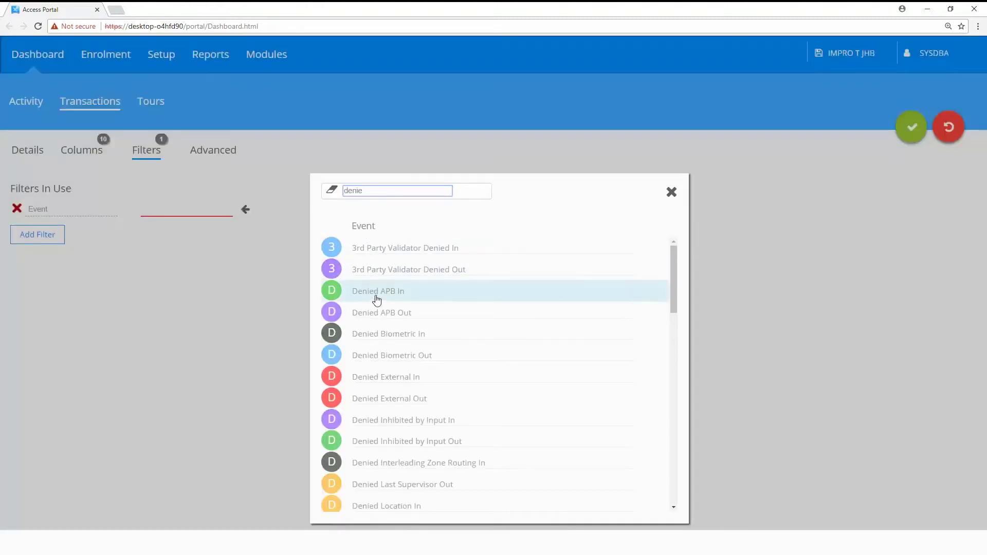
click(374, 298)
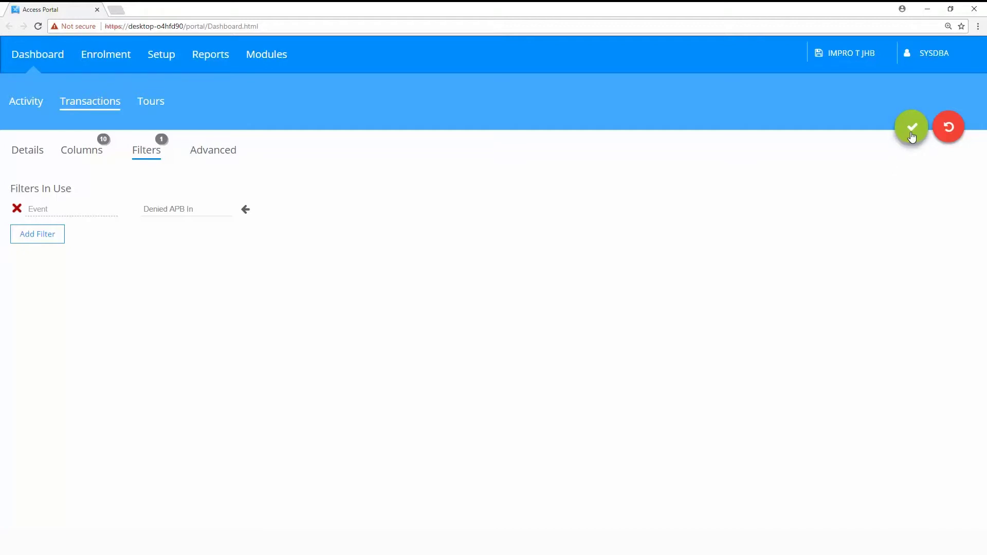
click(911, 128)
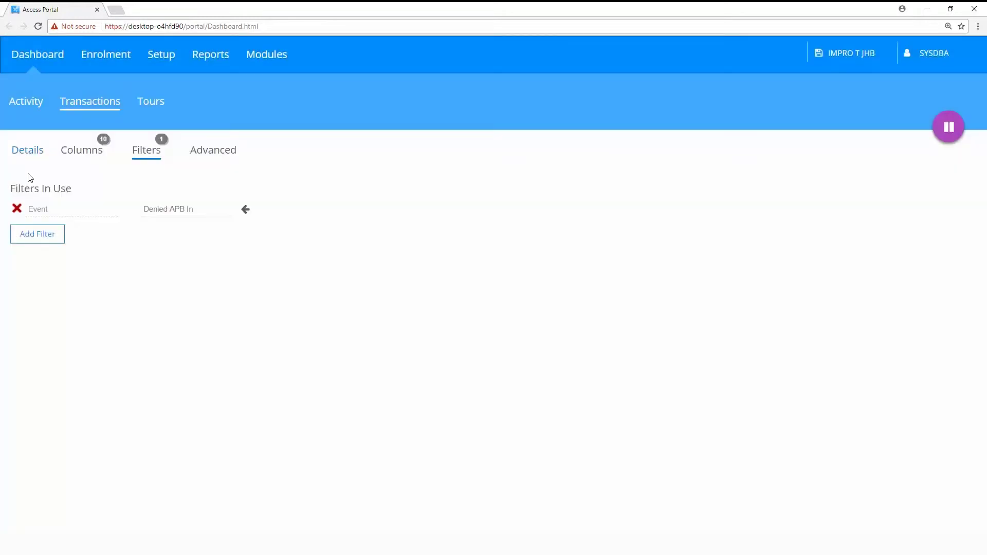
click(25, 155)
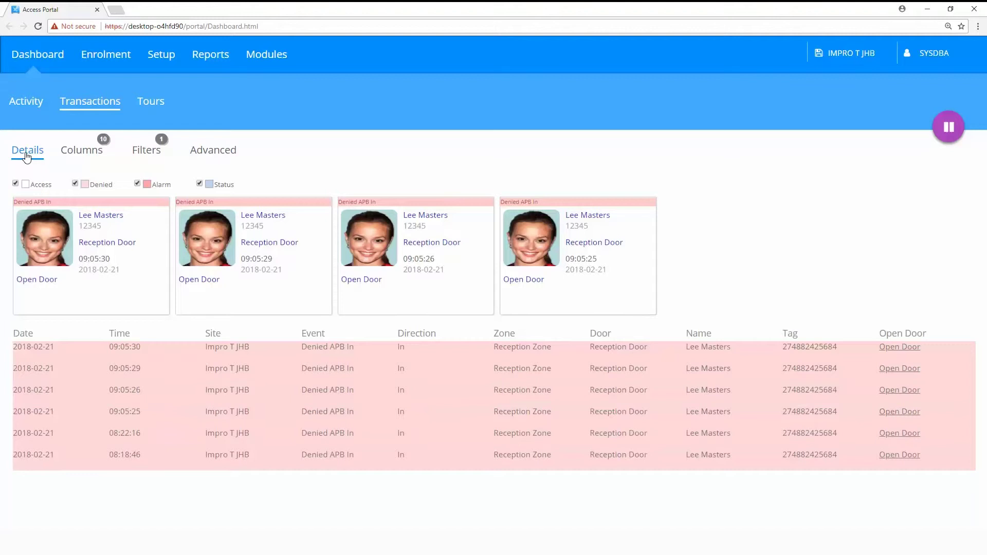
Delete the Denied APB In Event filter and show the Advanced view-mode settings
click(147, 152)
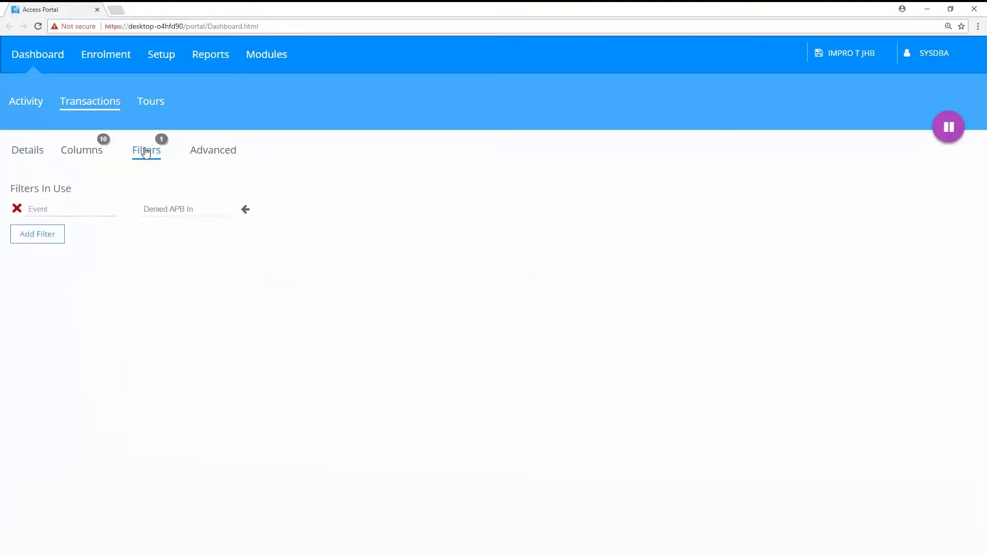
click(17, 209)
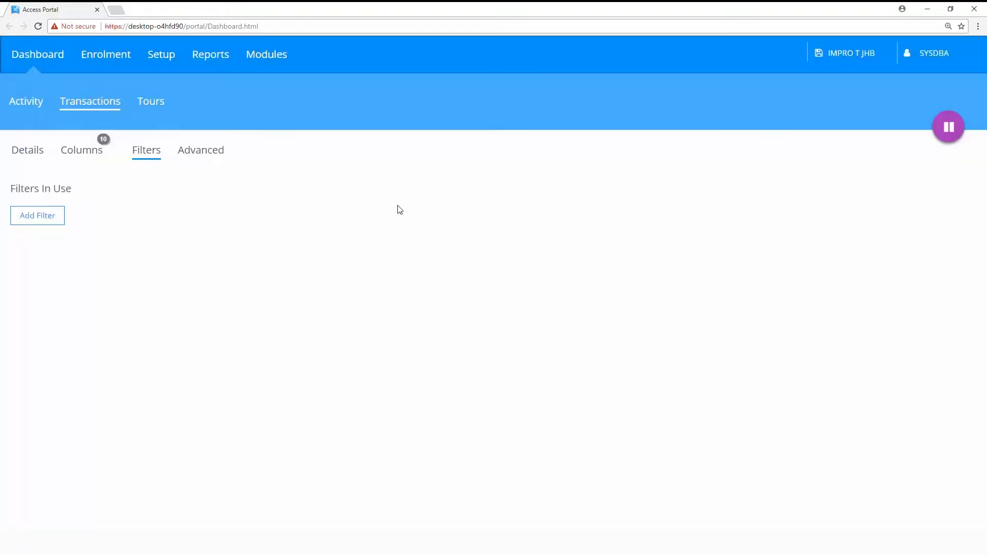
click(200, 154)
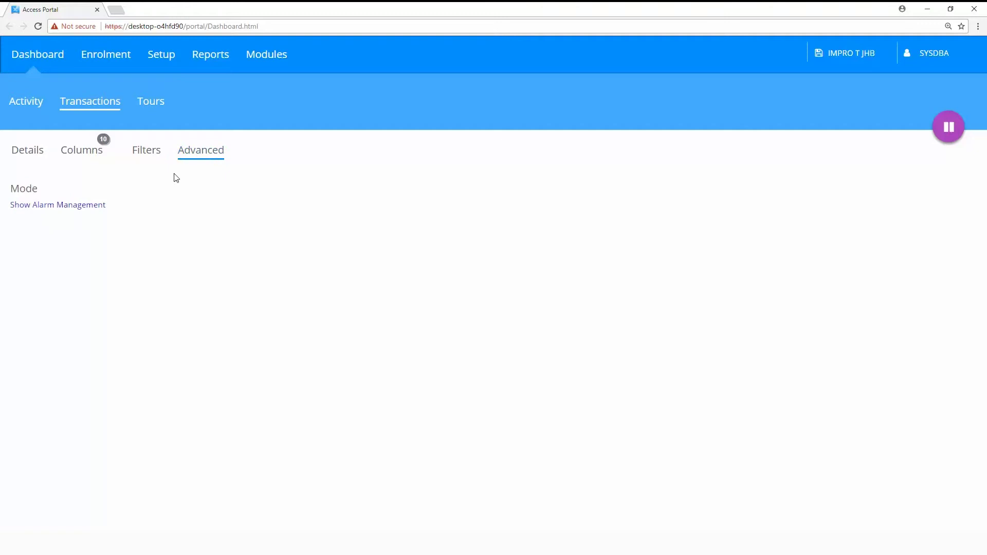
In alarm management mode, select all Anti Tamper and Power Failure alarms and acknowledge them
click(65, 208)
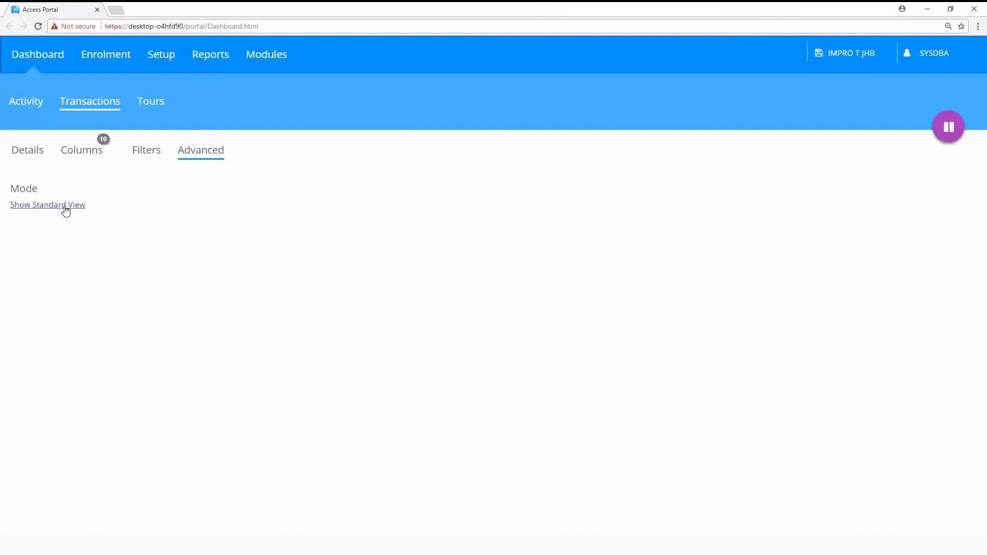
click(28, 155)
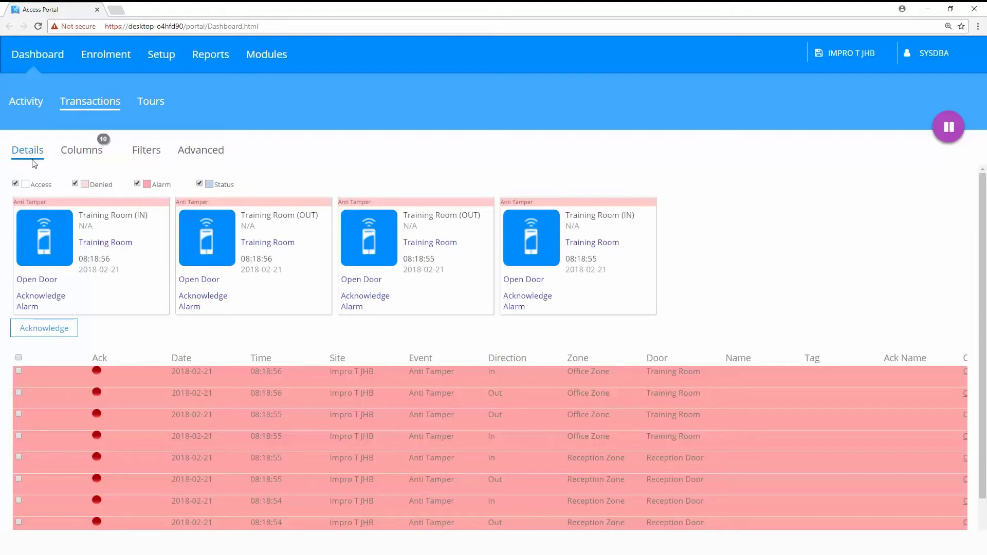
scroll(323, 394, down, 1)
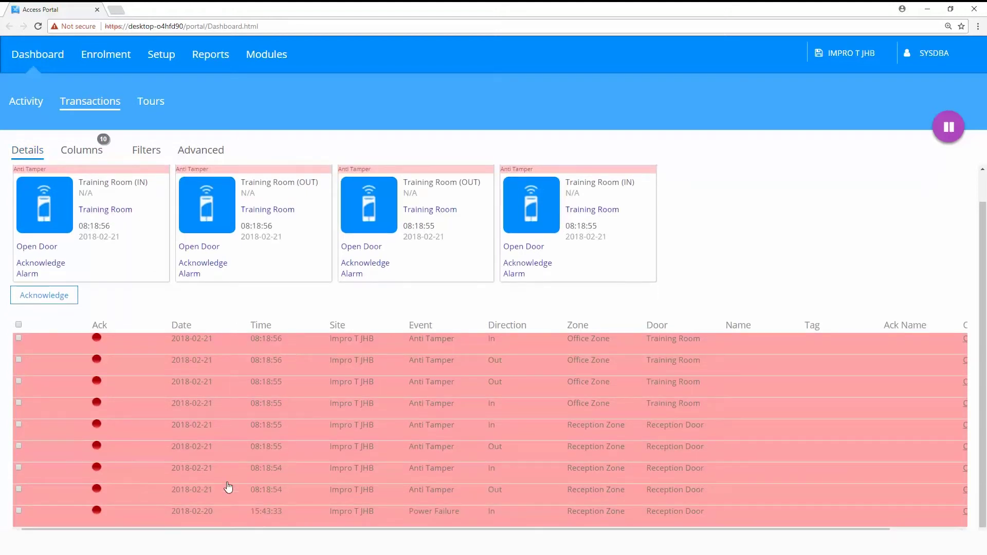
click(19, 359)
click(19, 325)
click(39, 305)
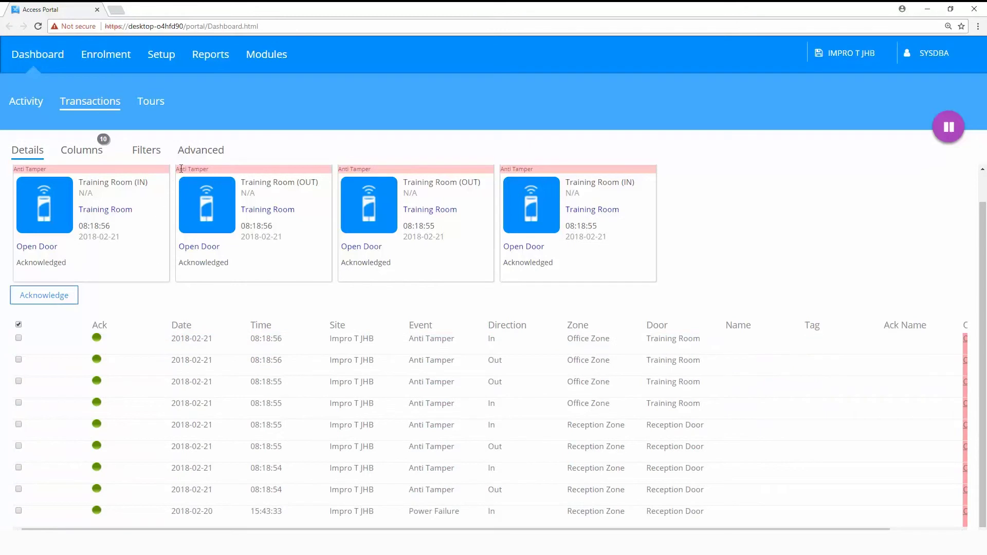
click(198, 154)
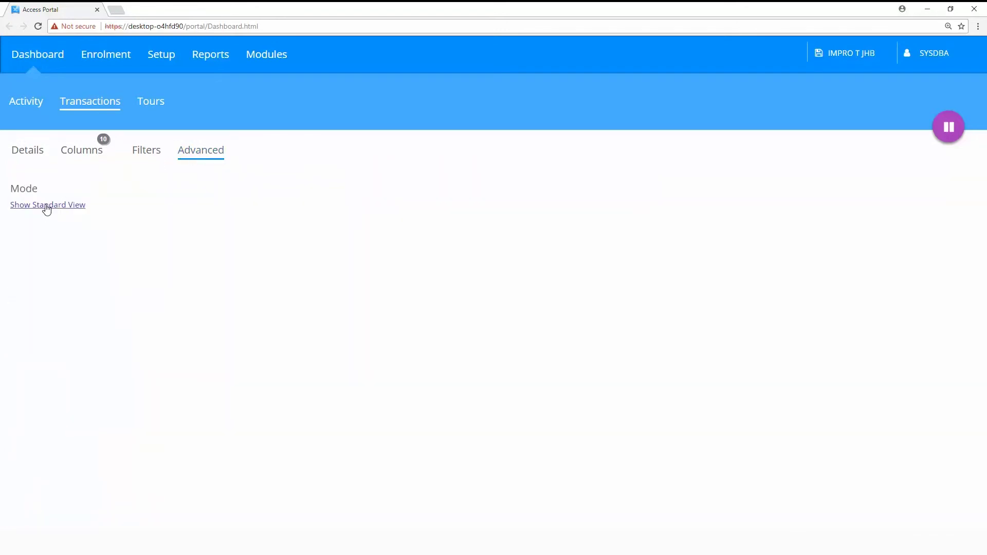
Switch to Show Standard View and return to the transaction details
click(46, 207)
click(26, 154)
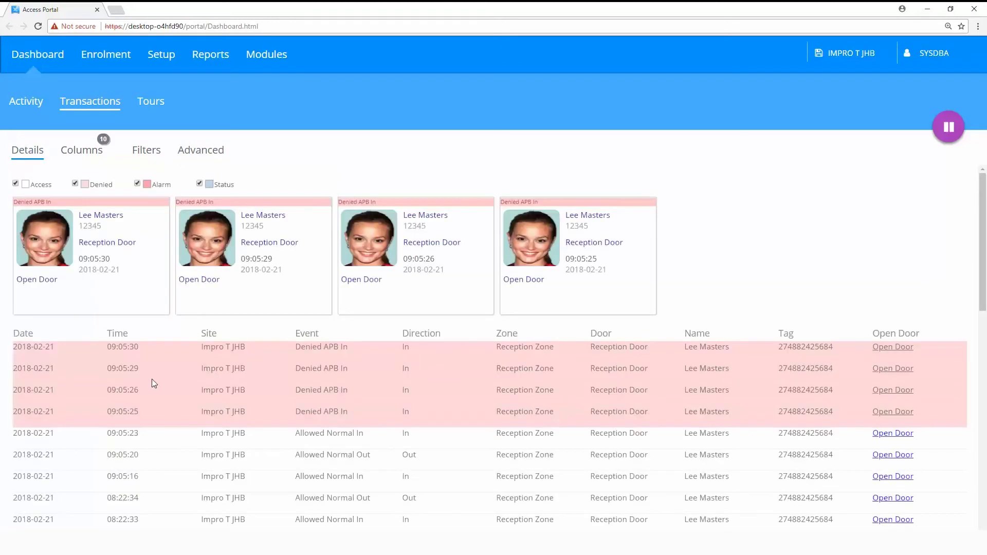